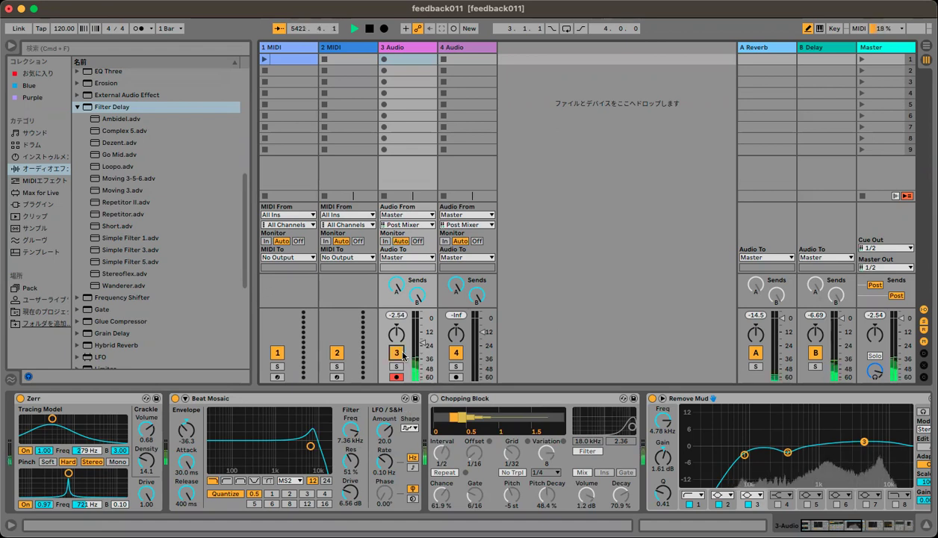
Boost Remove Mud's third band to 15.0 dB at 3.09 kHz and sweep Beat Mosaic's filter, ending at 7.36 kHz with 124% resonance
{"action": "left_click_drag", "start_coordinate": [863, 442], "coordinate": [851, 408]}
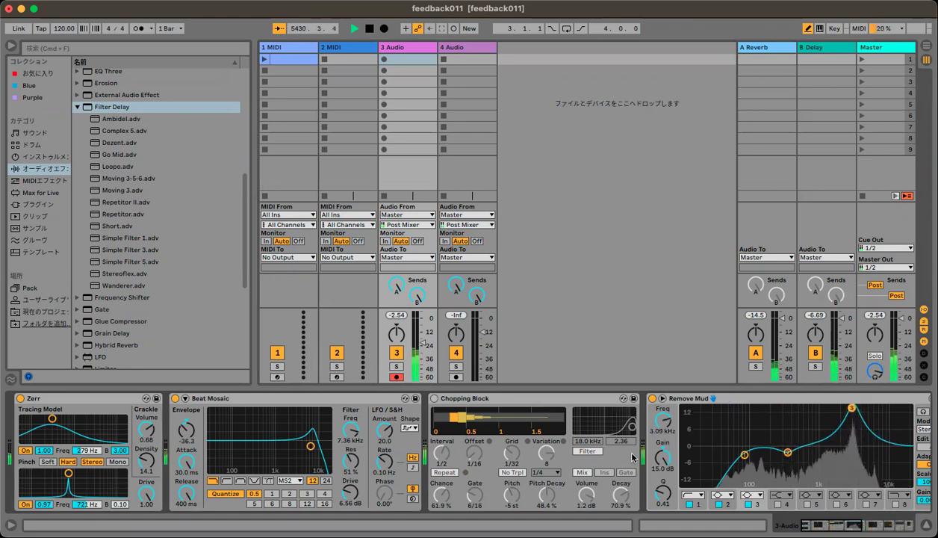
{"action": "left_click_drag", "start_coordinate": [309, 445], "coordinate": [296, 411]}
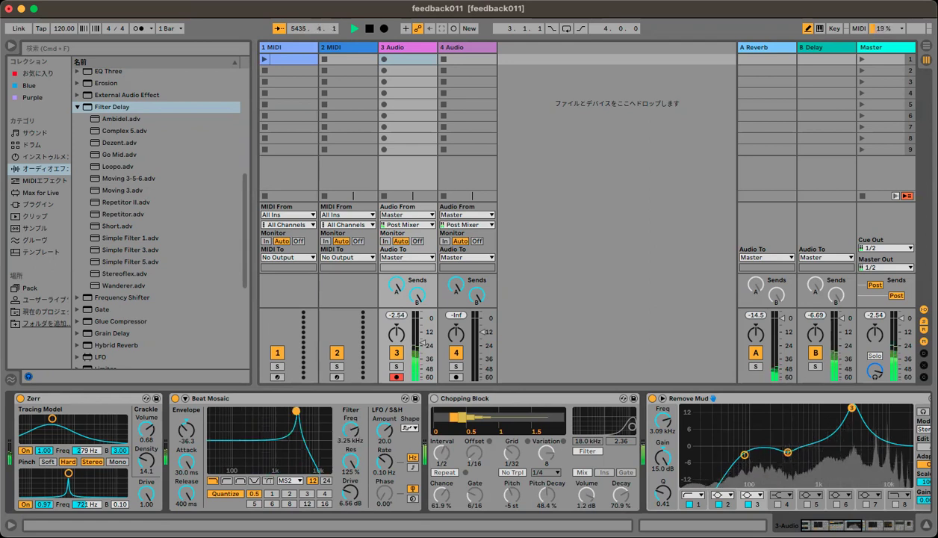
{"action": "left_click_drag", "start_coordinate": [296, 410], "coordinate": [325, 411]}
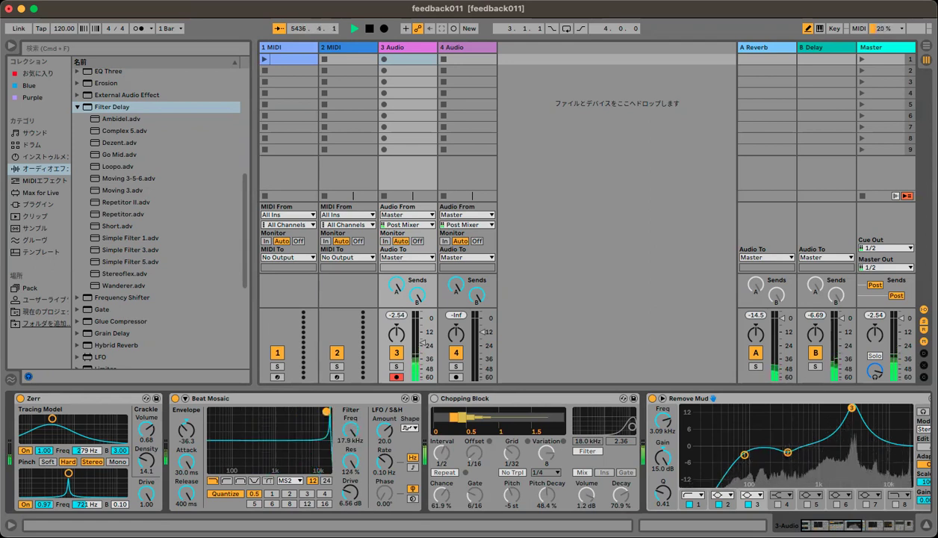
{"action": "mouse_move", "coordinate": [325, 410]}
{"action": "left_mouse_down"}
{"action": "mouse_move", "coordinate": [273, 411]}
{"action": "mouse_move", "coordinate": [310, 411]}
{"action": "left_mouse_up"}
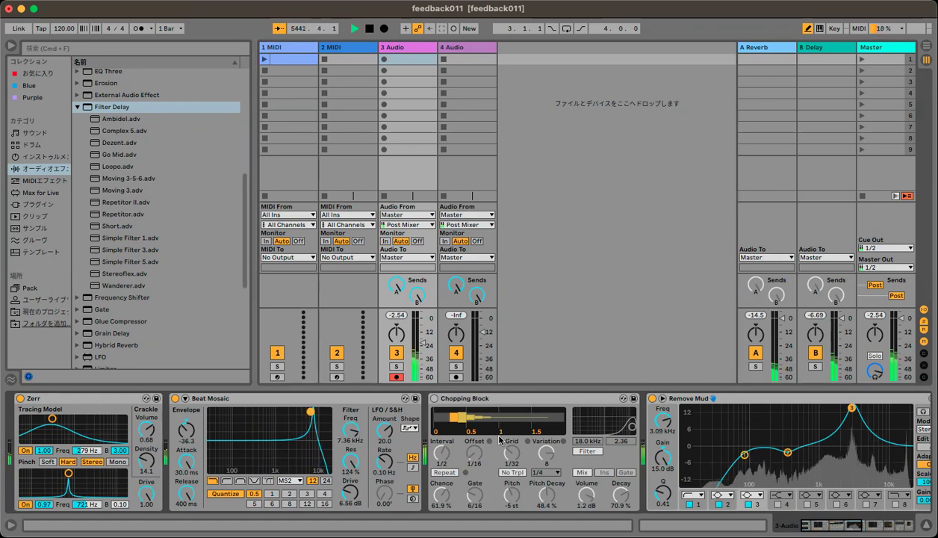
Set Chopping Block's interval to 1/4, gate to 9/16 and chance to 69.8%, and Beat Mosaic's filter to 3.62 kHz with 122% resonance
{"action": "mouse_move", "coordinate": [440, 459]}
{"action": "left_mouse_down"}
{"action": "mouse_move", "coordinate": [434, 469]}
{"action": "mouse_move", "coordinate": [430, 446]}
{"action": "left_mouse_up"}
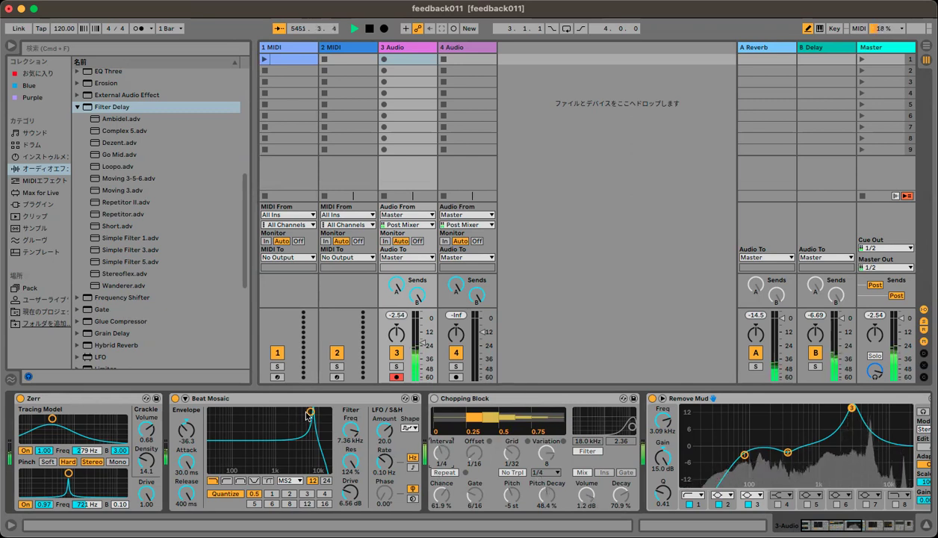
{"action": "left_click_drag", "start_coordinate": [308, 413], "coordinate": [298, 412]}
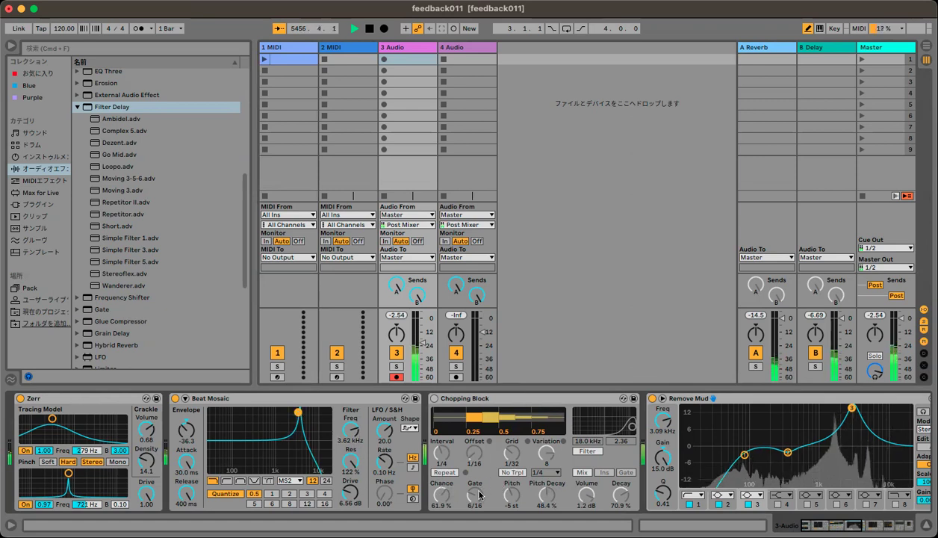
{"action": "left_click_drag", "start_coordinate": [475, 493], "coordinate": [475, 503]}
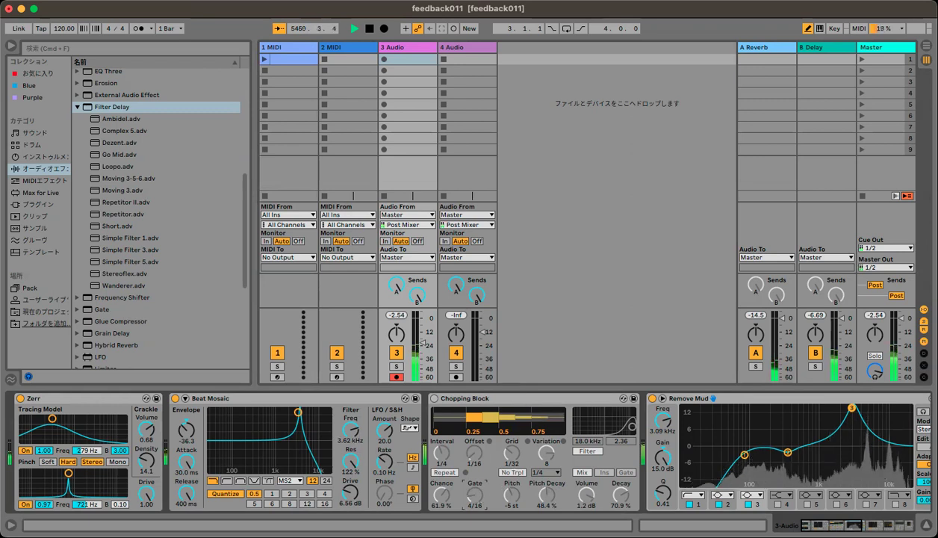
{"action": "left_click_drag", "start_coordinate": [475, 493], "coordinate": [441, 487]}
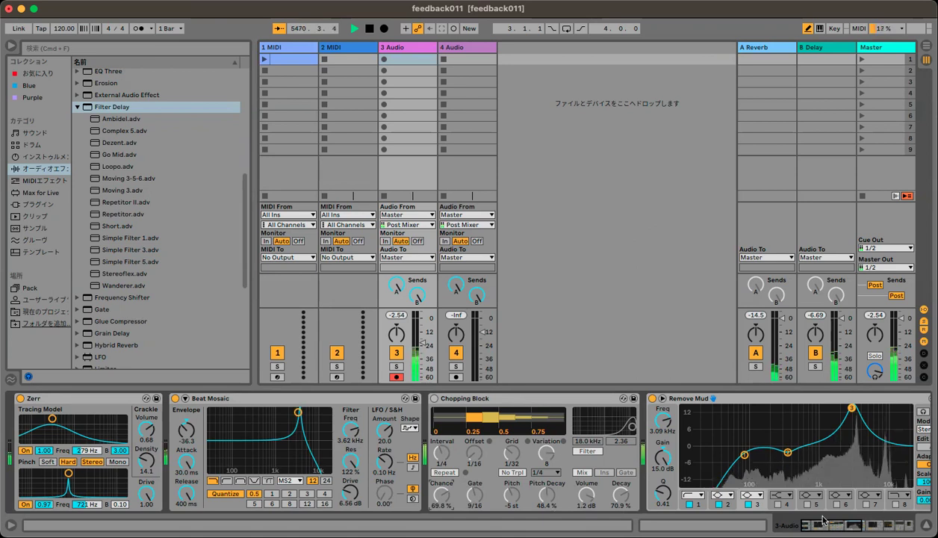
Sweep BP Spreader's filter through several frequencies, ending at 373 Hz with 104% resonance
{"action": "scroll", "coordinate": [816, 510], "scroll_direction": "right", "scroll_amount": 10}
{"action": "scroll", "coordinate": [757, 505], "scroll_direction": "right", "scroll_amount": 1}
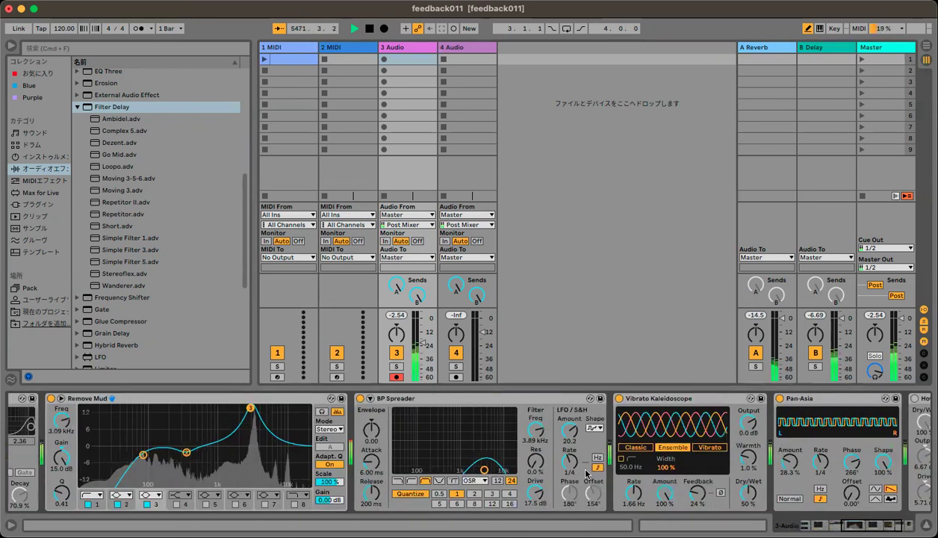
{"action": "left_click_drag", "start_coordinate": [483, 473], "coordinate": [426, 437]}
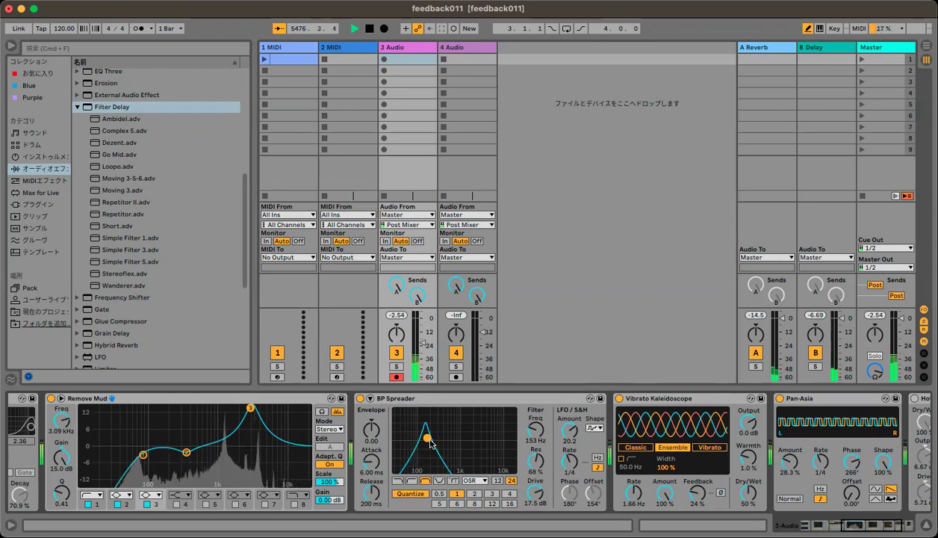
{"action": "left_click_drag", "start_coordinate": [426, 437], "coordinate": [457, 430]}
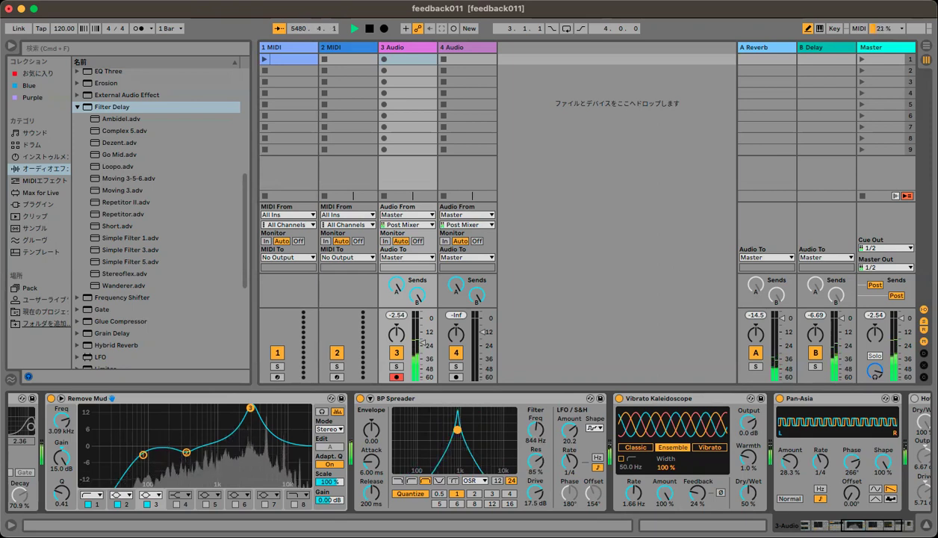
{"action": "left_click_drag", "start_coordinate": [457, 432], "coordinate": [417, 425]}
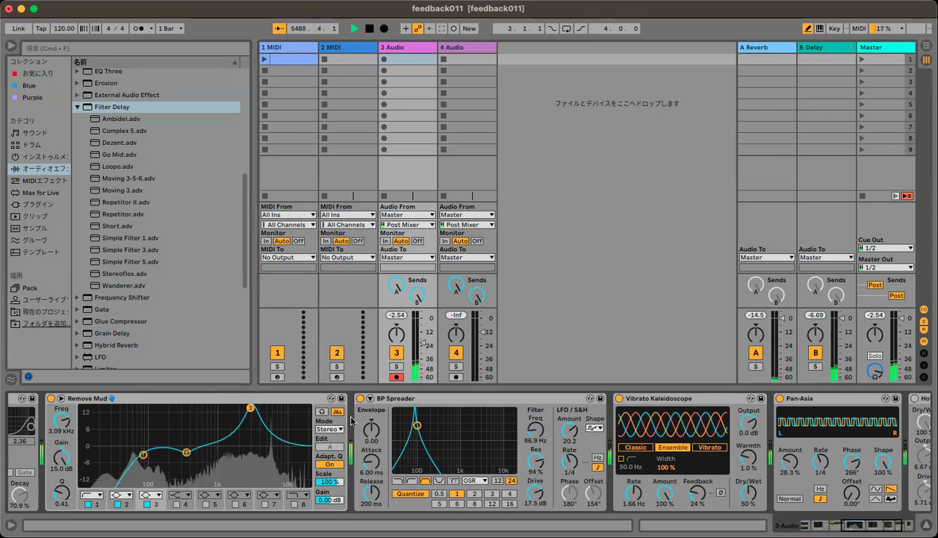
{"action": "left_click_drag", "start_coordinate": [416, 429], "coordinate": [436, 419]}
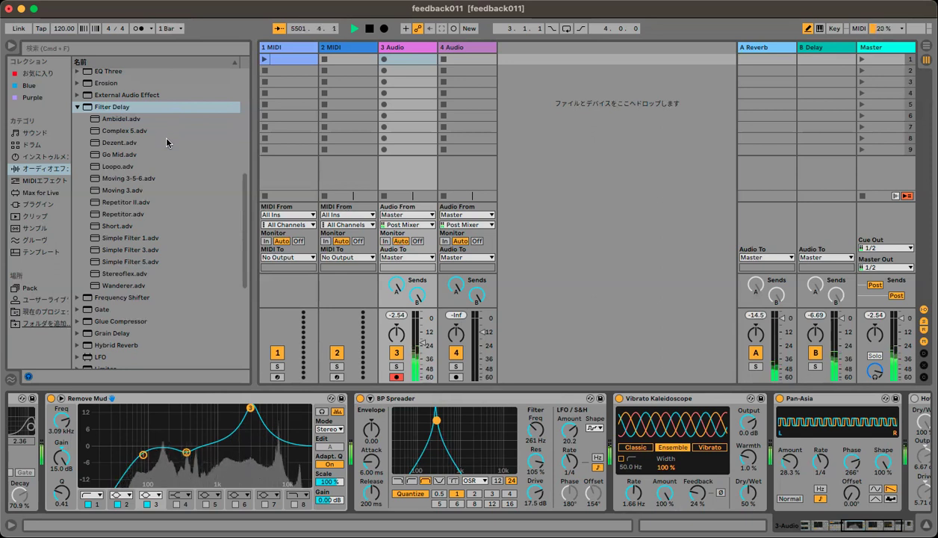
{"action": "left_click", "coordinate": [172, 193]}
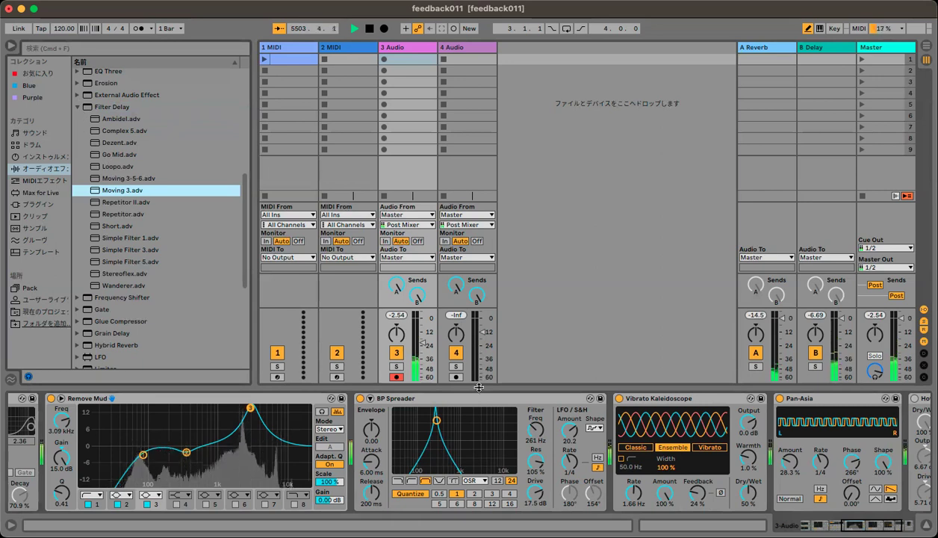
{"action": "left_click_drag", "start_coordinate": [438, 426], "coordinate": [442, 422]}
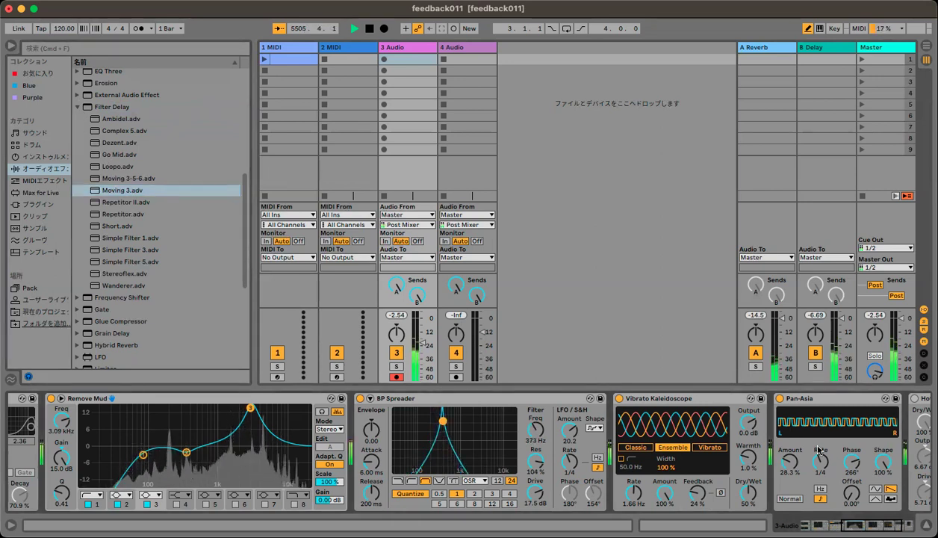
Turn off the Hot Driven Tape device at the end of the 3 Audio effect chain
{"action": "scroll", "coordinate": [469, 448], "scroll_direction": "right", "scroll_amount": 5}
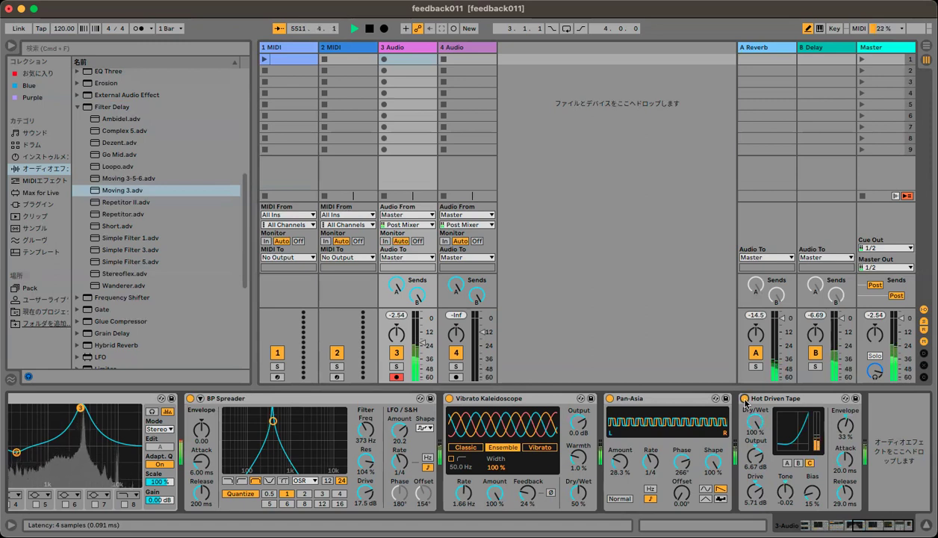
{"action": "right_click", "coordinate": [744, 403]}
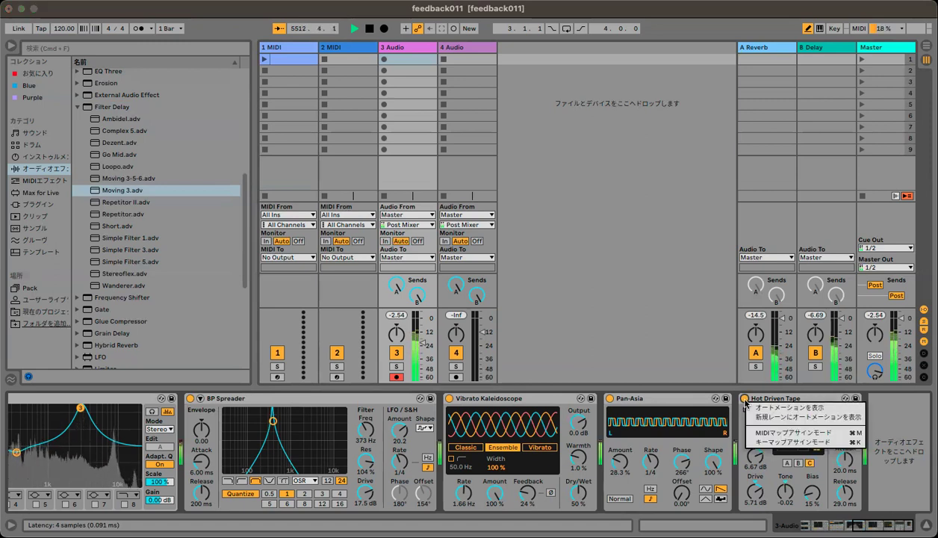
{"action": "left_click", "coordinate": [745, 403]}
{"action": "left_click", "coordinate": [745, 399]}
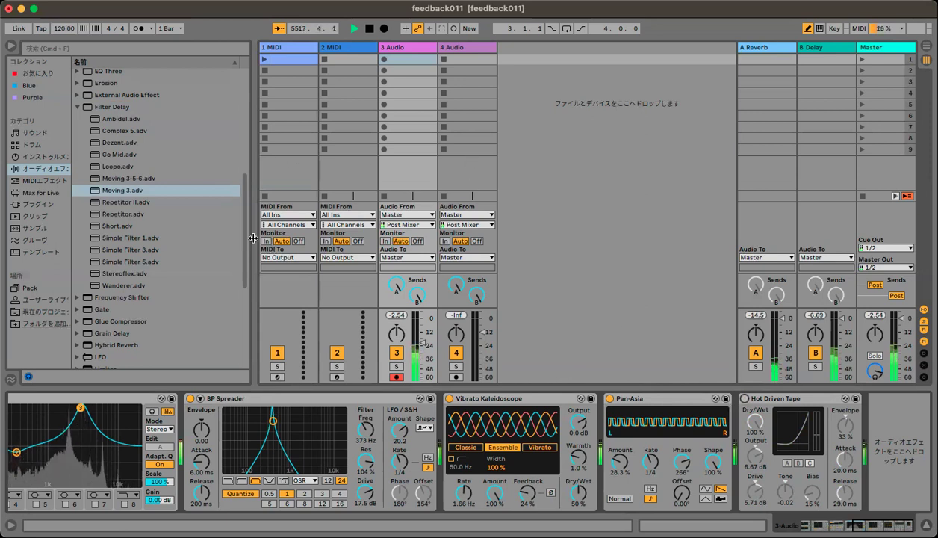
Browse the audio effects and look through the Audio Effect Rack presets in Distortion, Mixing & Mastering and Modulation & Rhythmic
{"action": "scroll", "coordinate": [130, 236], "scroll_direction": "up", "scroll_amount": 5}
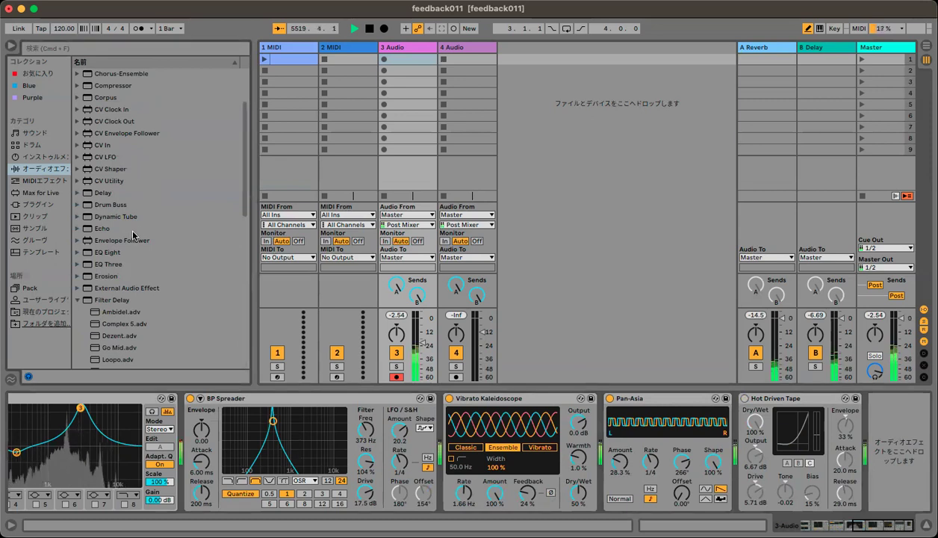
{"action": "scroll", "coordinate": [134, 237], "scroll_direction": "down", "scroll_amount": 8}
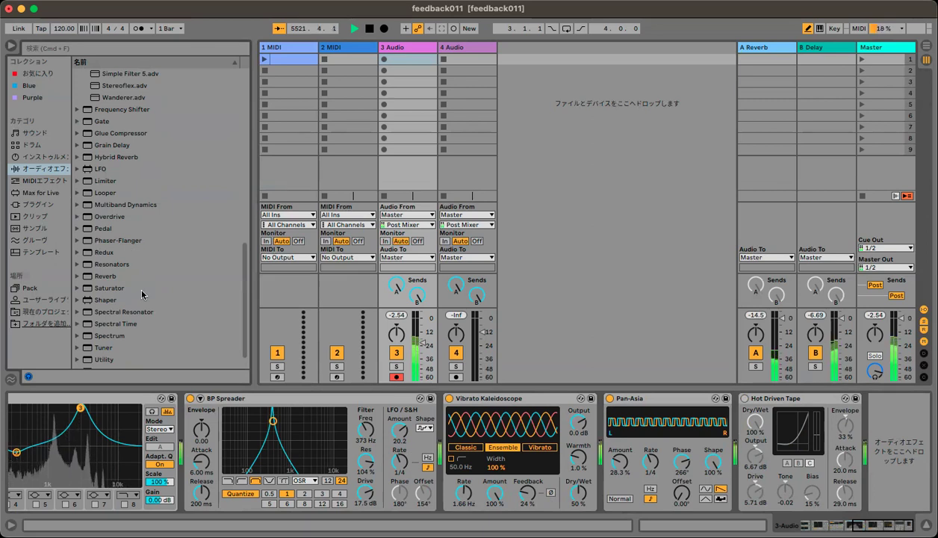
{"action": "scroll", "coordinate": [117, 355], "scroll_direction": "down", "scroll_amount": 1}
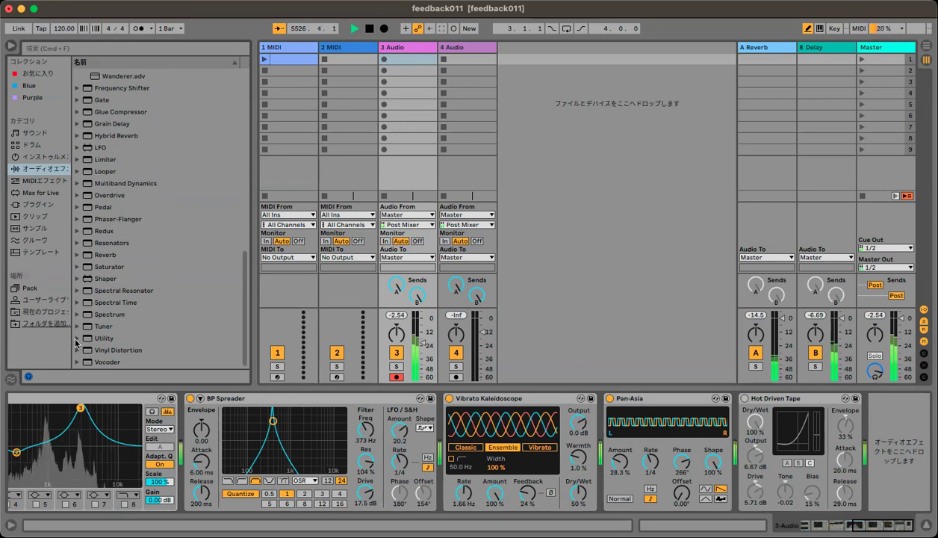
{"action": "scroll", "coordinate": [80, 339], "scroll_direction": "up", "scroll_amount": 10}
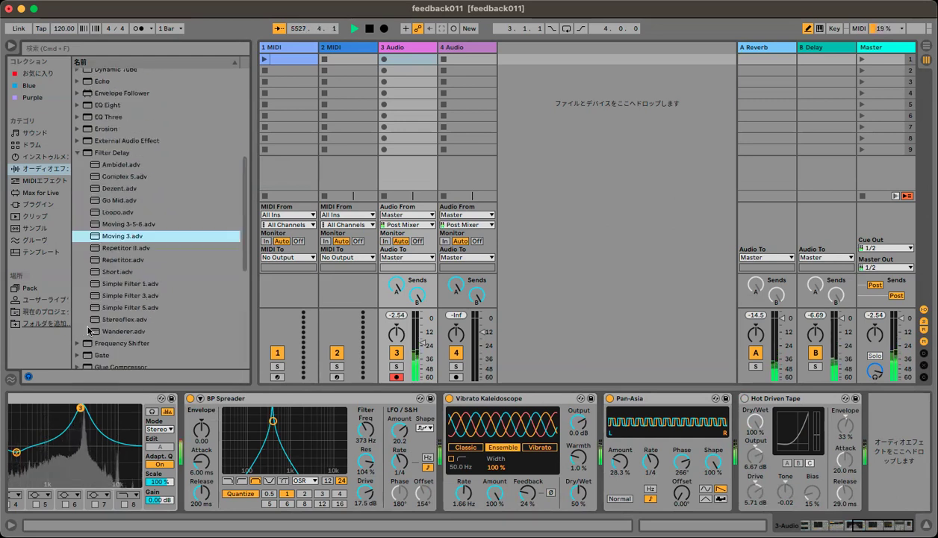
{"action": "scroll", "coordinate": [96, 317], "scroll_direction": "up", "scroll_amount": 2}
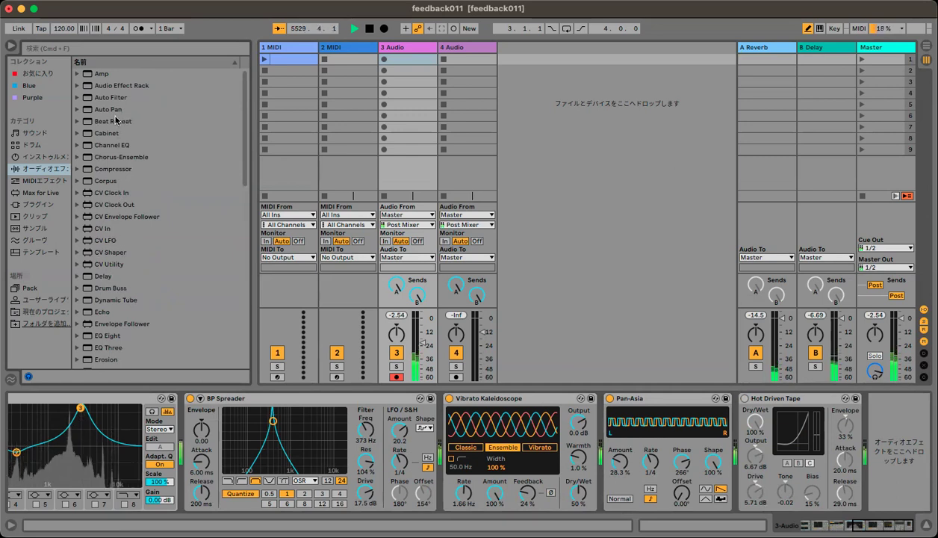
{"action": "left_click", "coordinate": [76, 86]}
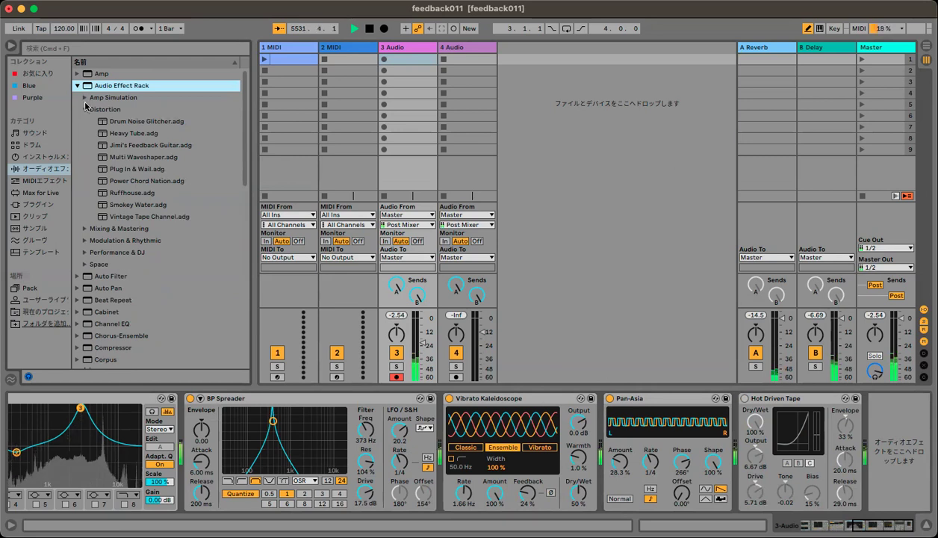
{"action": "left_click", "coordinate": [133, 121]}
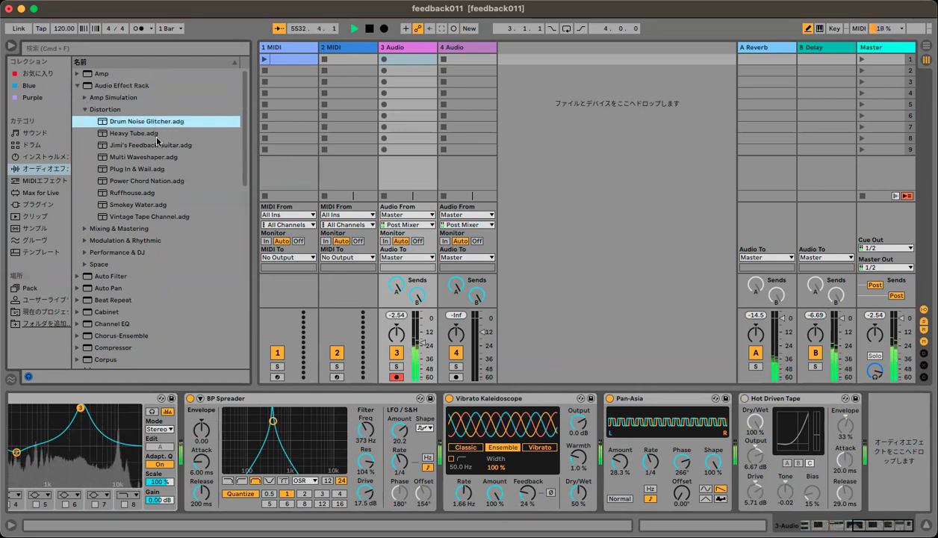
{"action": "left_click", "coordinate": [87, 112]}
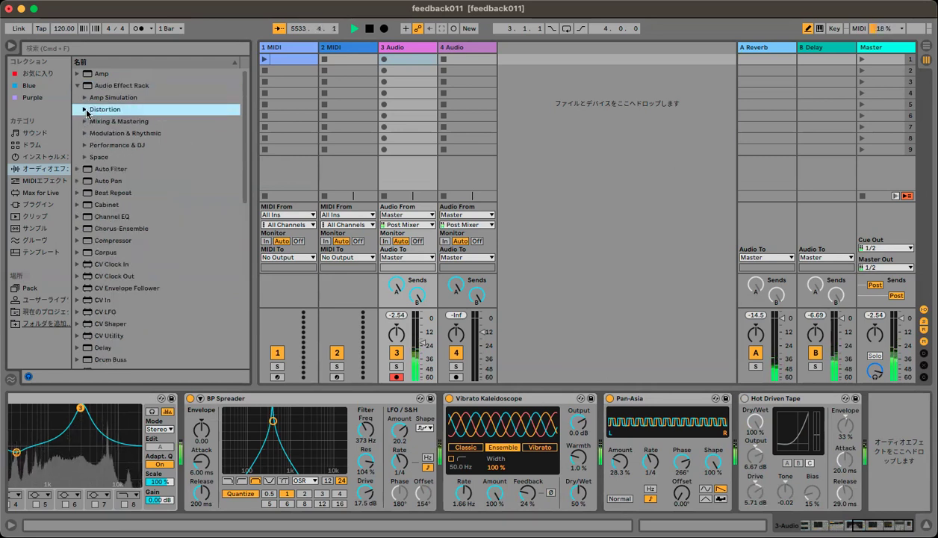
{"action": "left_click", "coordinate": [86, 121]}
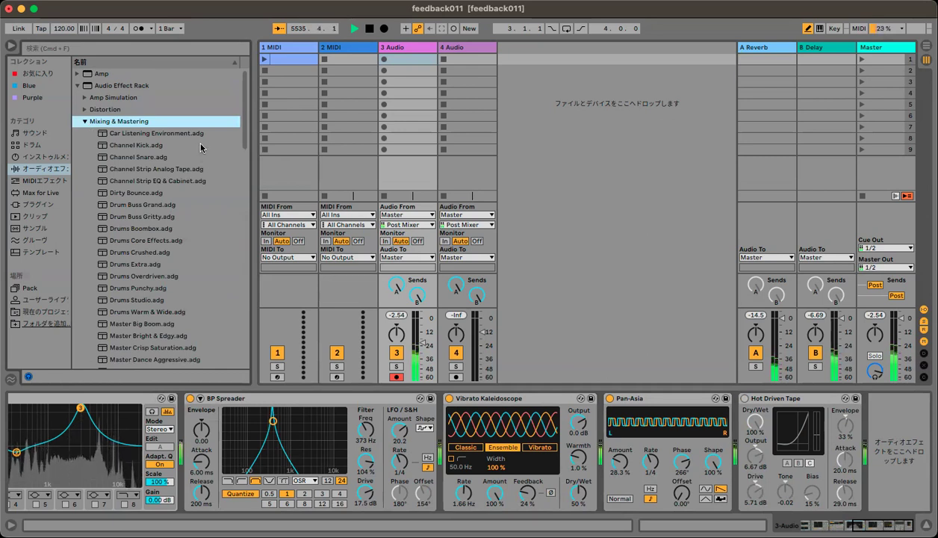
{"action": "left_click", "coordinate": [84, 121]}
{"action": "left_click", "coordinate": [84, 132]}
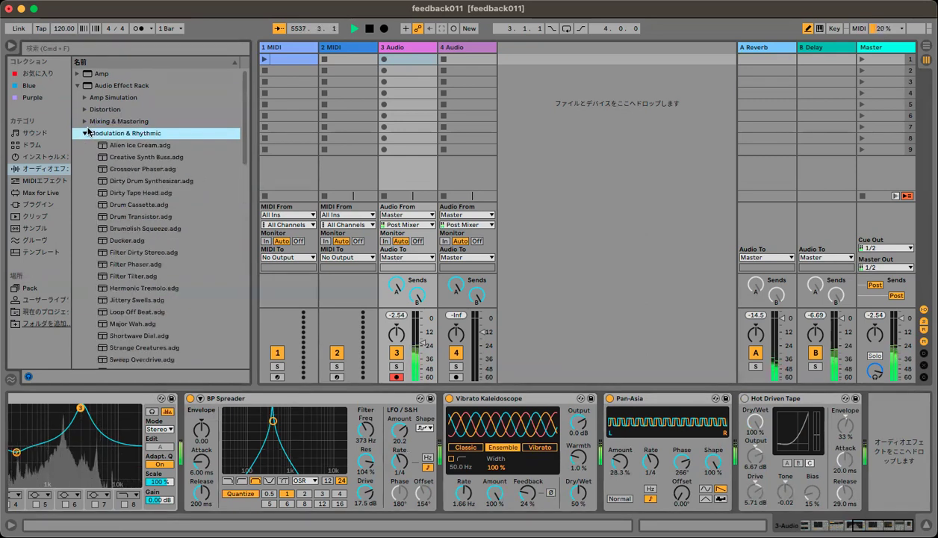
Add the Alien Ice Cream rack to the 4 Audio track and arm that track for recording
{"action": "left_click", "coordinate": [139, 145]}
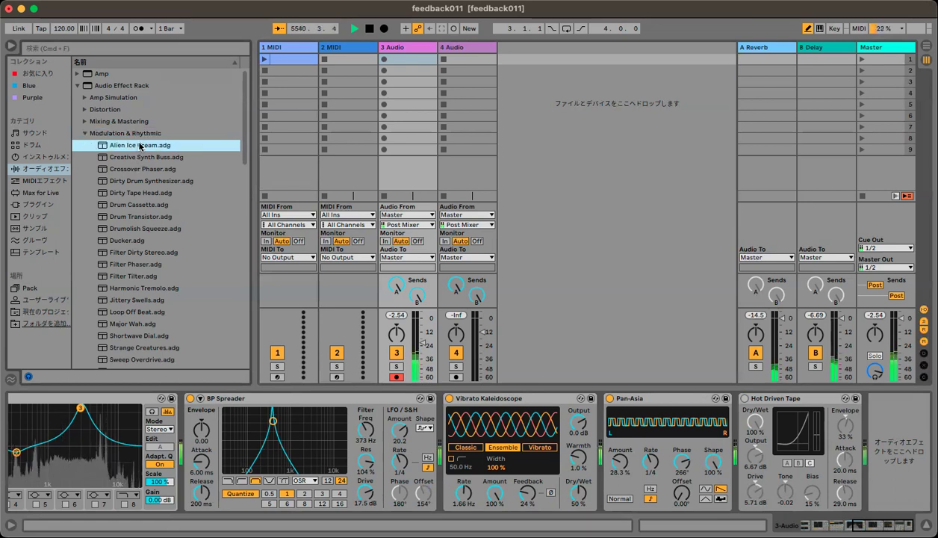
{"action": "left_click_drag", "start_coordinate": [139, 147], "coordinate": [465, 53]}
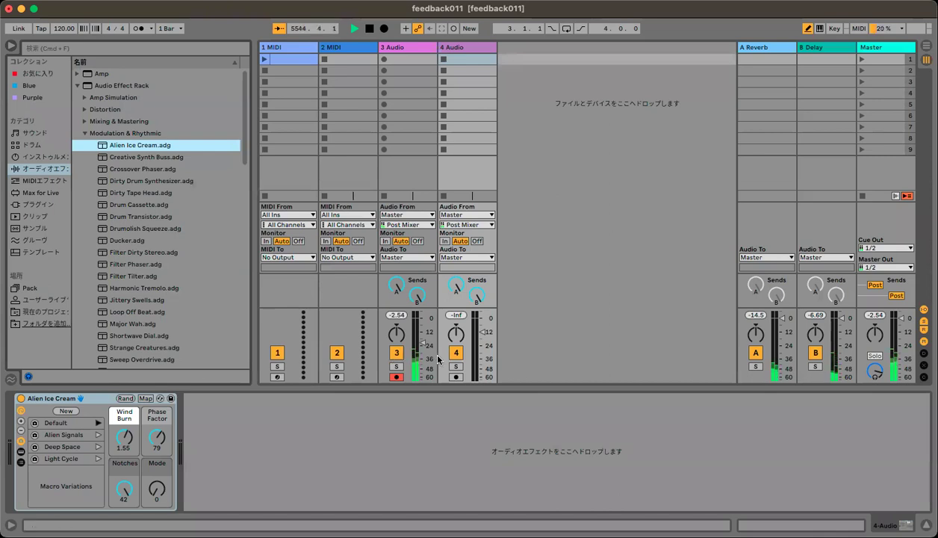
{"action": "left_click", "coordinate": [457, 376]}
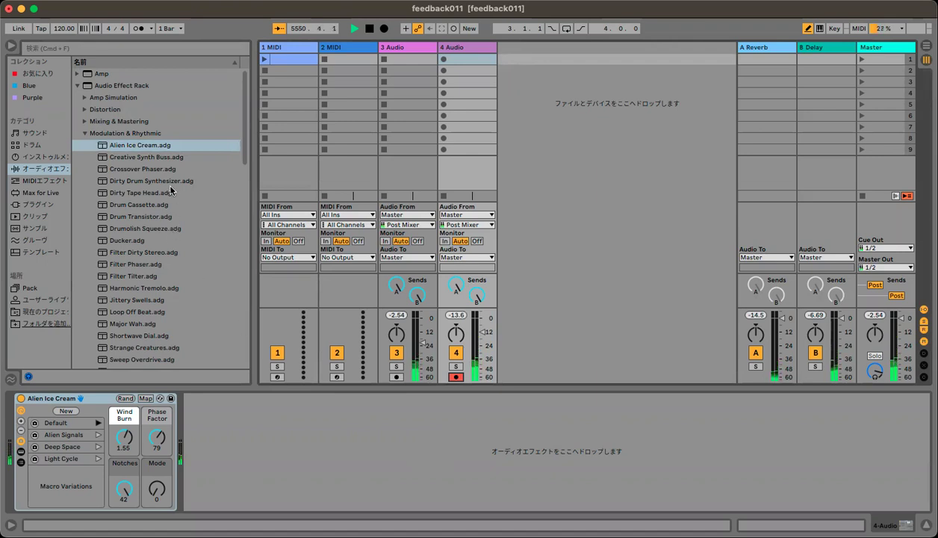
Look through the other Modulation & Rhythmic presets and switch the Alien Ice Cream rack to its Alien Signals variation
{"action": "left_click", "coordinate": [134, 162]}
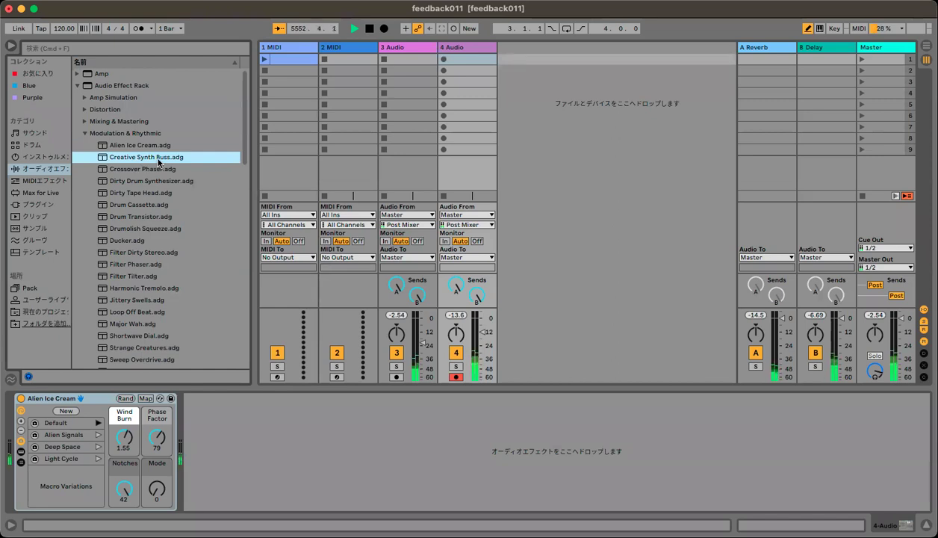
{"action": "left_click", "coordinate": [157, 169]}
{"action": "scroll", "coordinate": [159, 198], "scroll_direction": "down", "scroll_amount": 5}
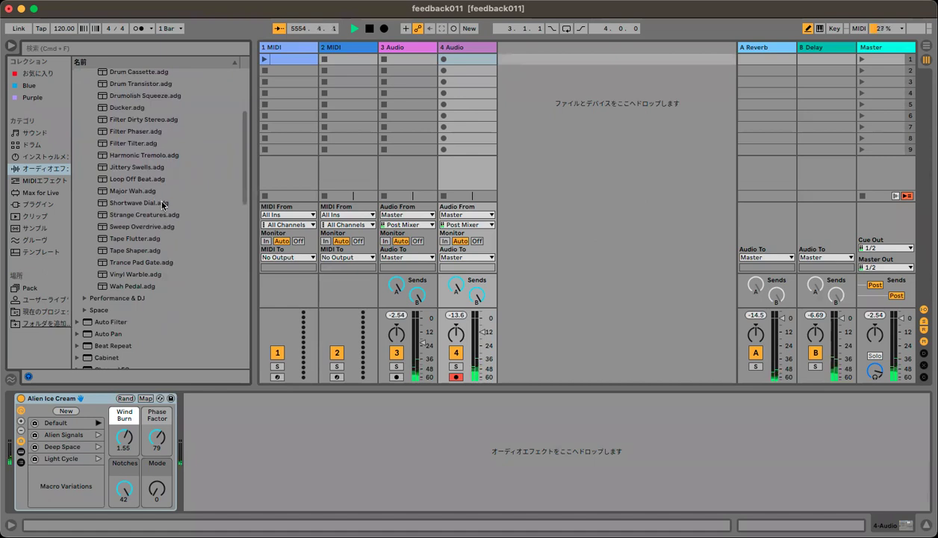
{"action": "left_click", "coordinate": [161, 215]}
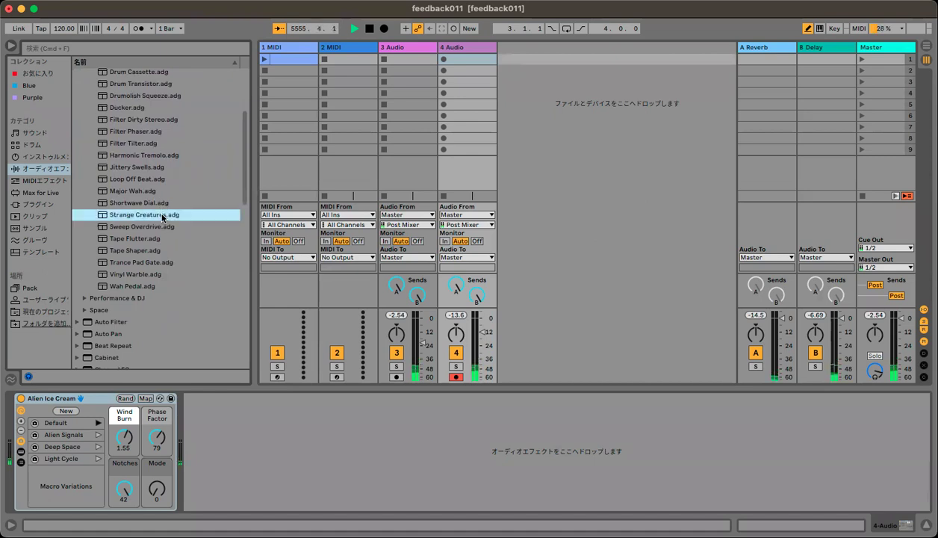
{"action": "left_click", "coordinate": [98, 435]}
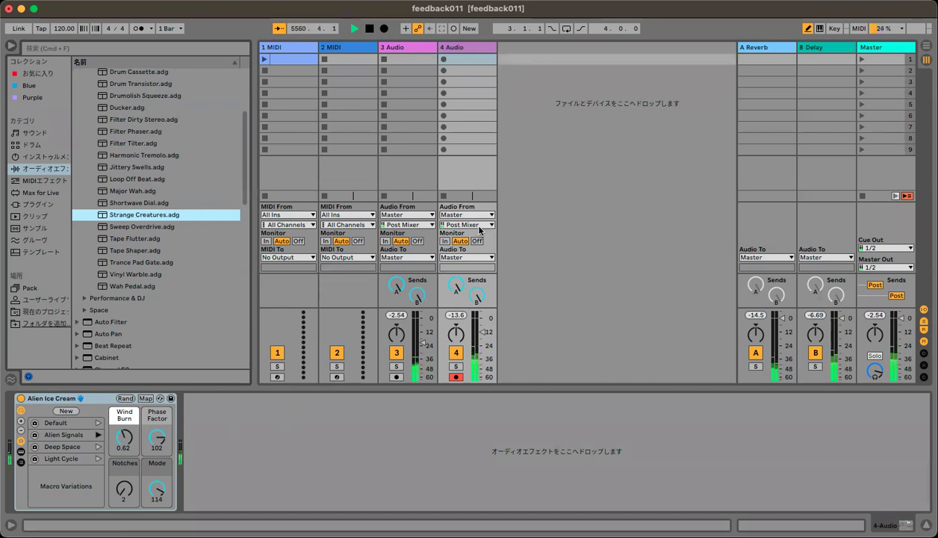
Feed the 4 Audio track from the Master's Pre FX point and switch its rack to the Deep Space variation, then Light Cycle
{"action": "left_click", "coordinate": [484, 225]}
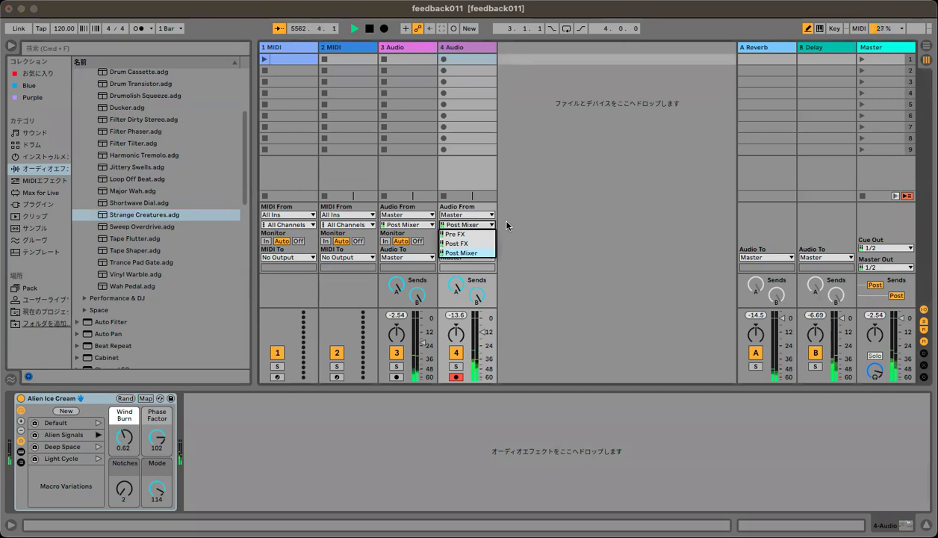
{"action": "left_click", "coordinate": [477, 234]}
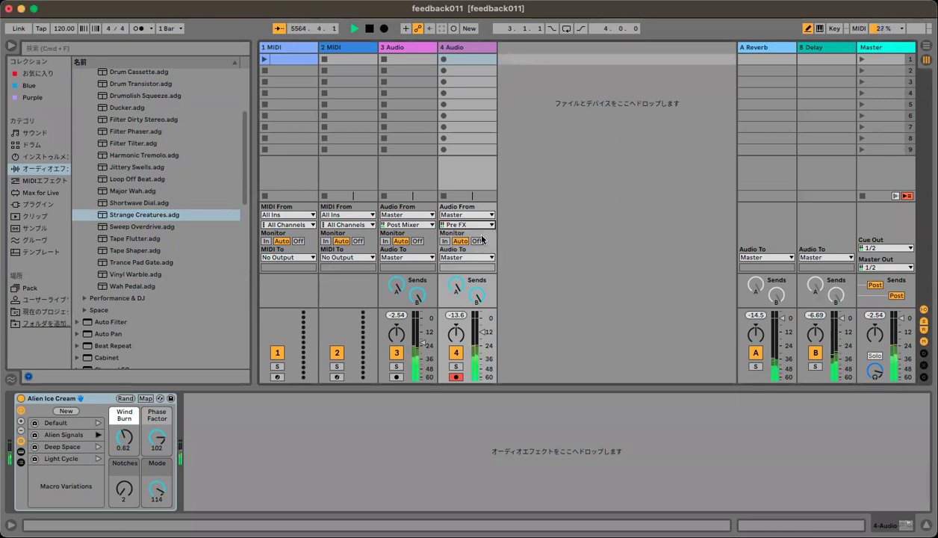
{"action": "left_click", "coordinate": [99, 448]}
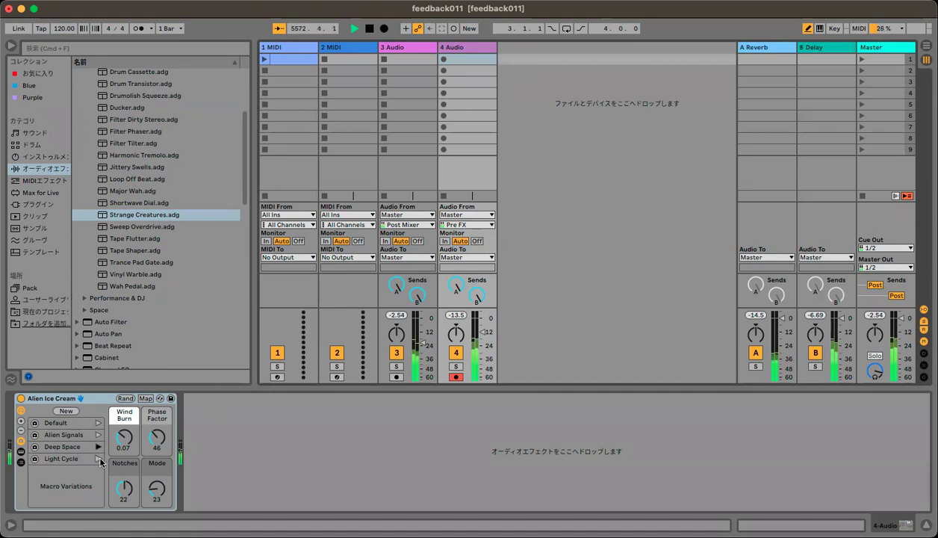
{"action": "left_click", "coordinate": [99, 459]}
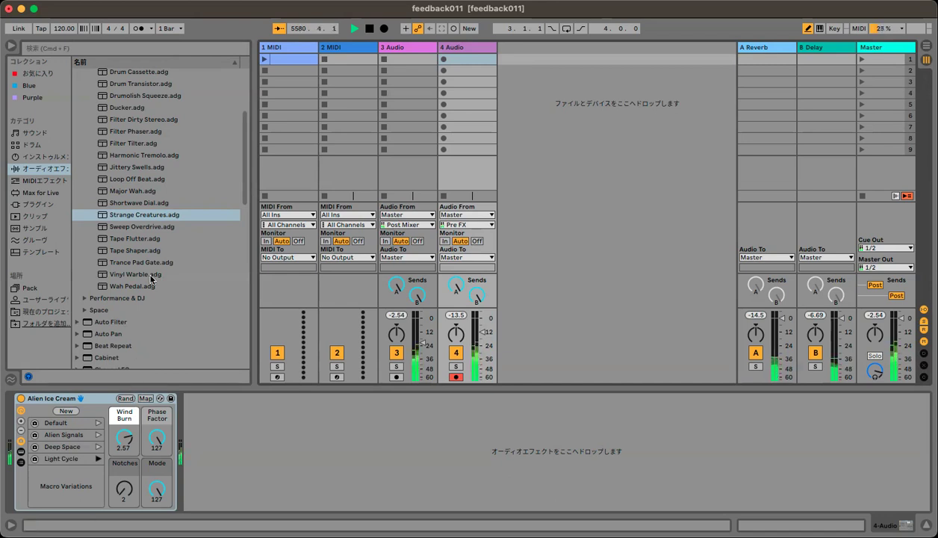
Randomize the Alien Ice Cream rack's macros three times, letting the sound evolve between changes
{"action": "left_click", "coordinate": [124, 398]}
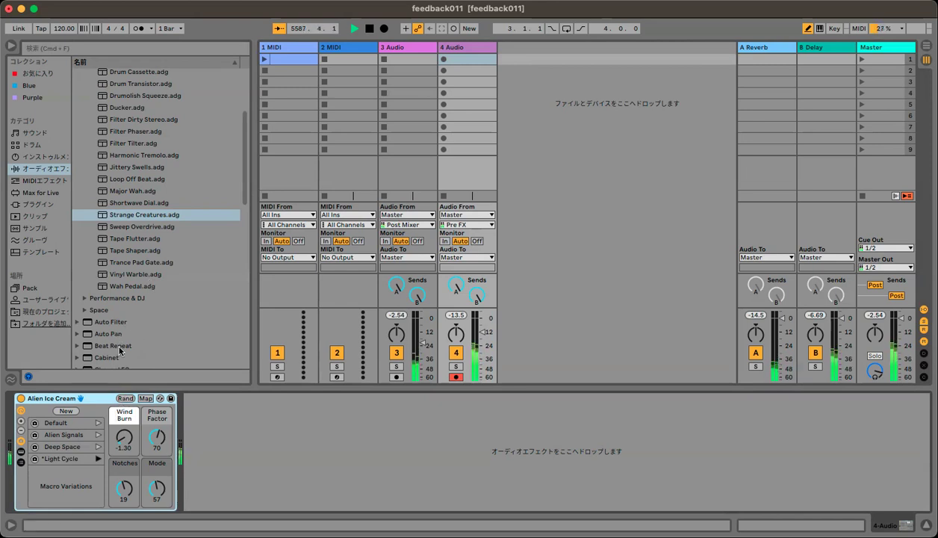
{"action": "left_click", "coordinate": [125, 399]}
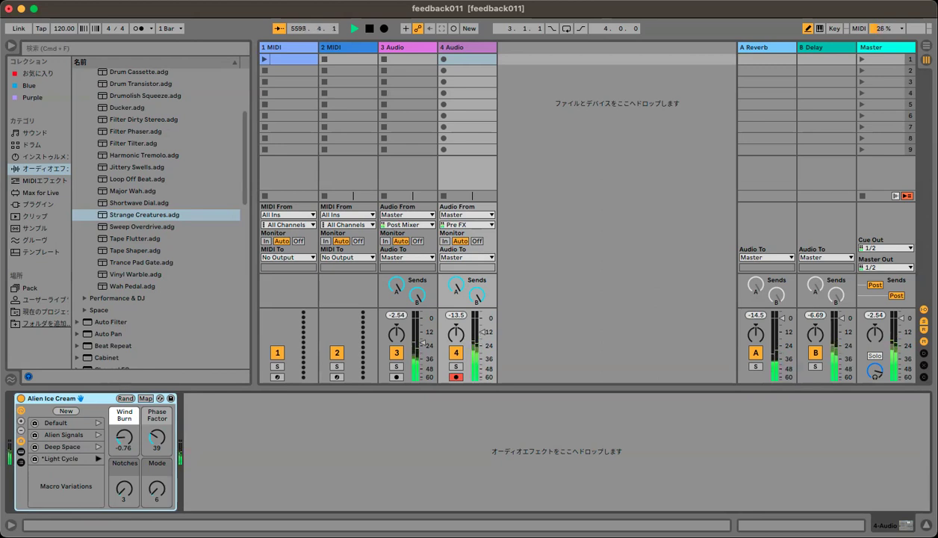
{"action": "left_click", "coordinate": [123, 398]}
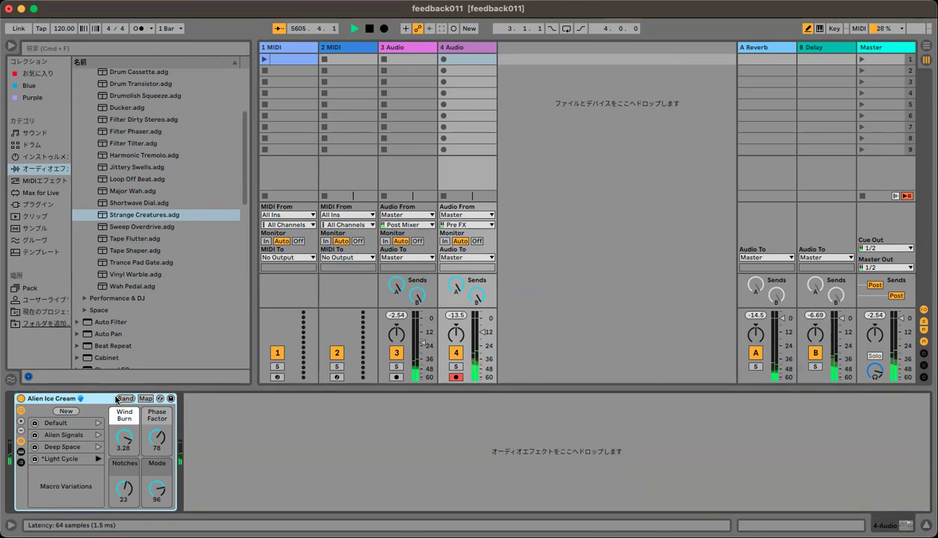
Show the Alien Ice Cream rack's macro mappings and unfold its Alien Ice Cream, Redux and Tape Doubler devices
{"action": "left_click", "coordinate": [160, 399]}
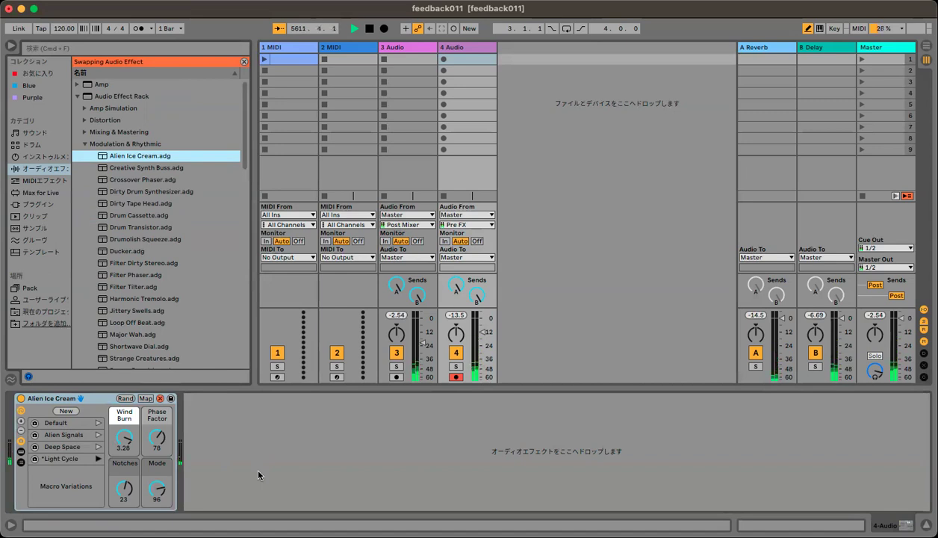
{"action": "left_click", "coordinate": [145, 399]}
{"action": "left_click", "coordinate": [145, 399]}
{"action": "left_click", "coordinate": [145, 399]}
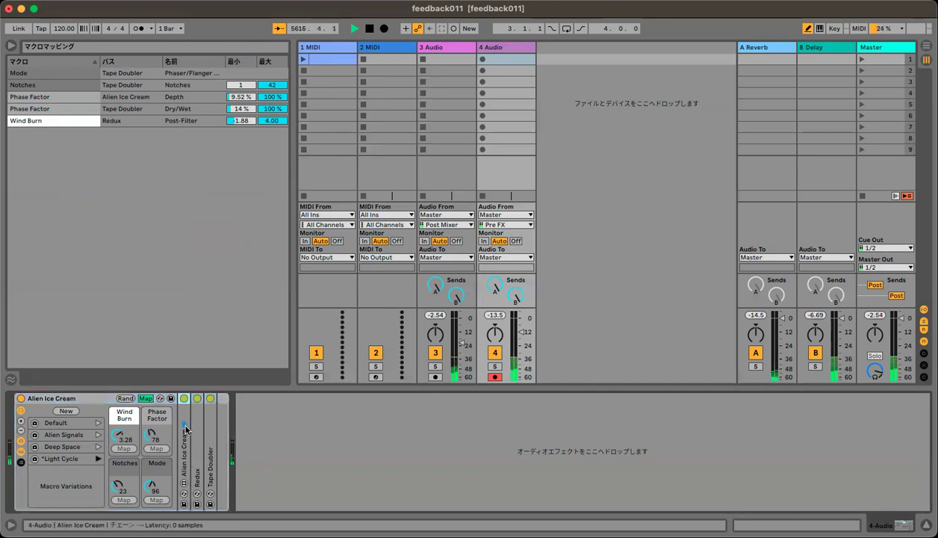
{"action": "double_click", "coordinate": [183, 451]}
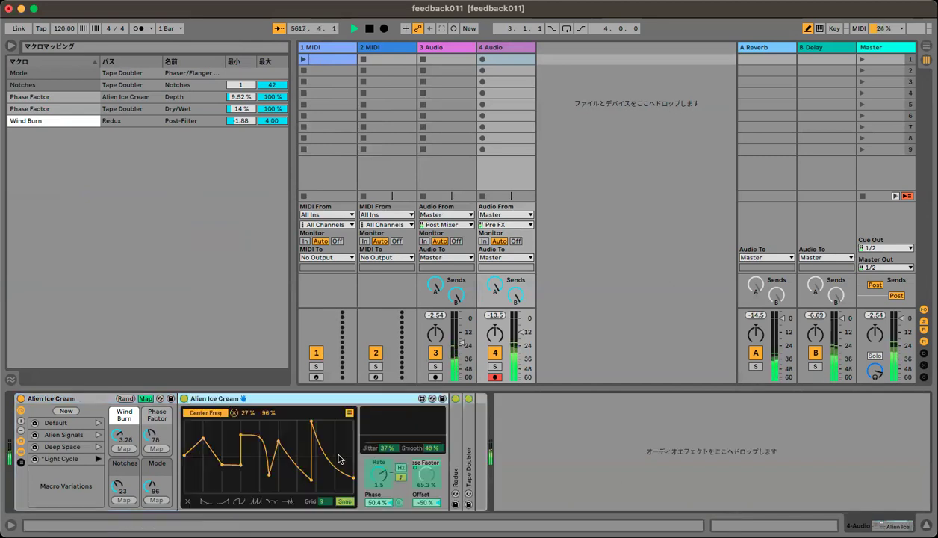
{"action": "double_click", "coordinate": [453, 436]}
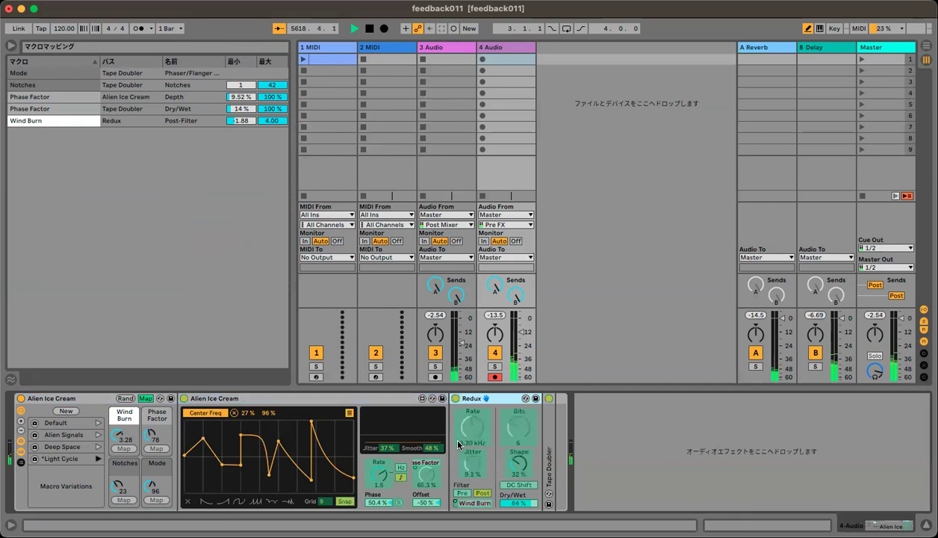
{"action": "double_click", "coordinate": [546, 436]}
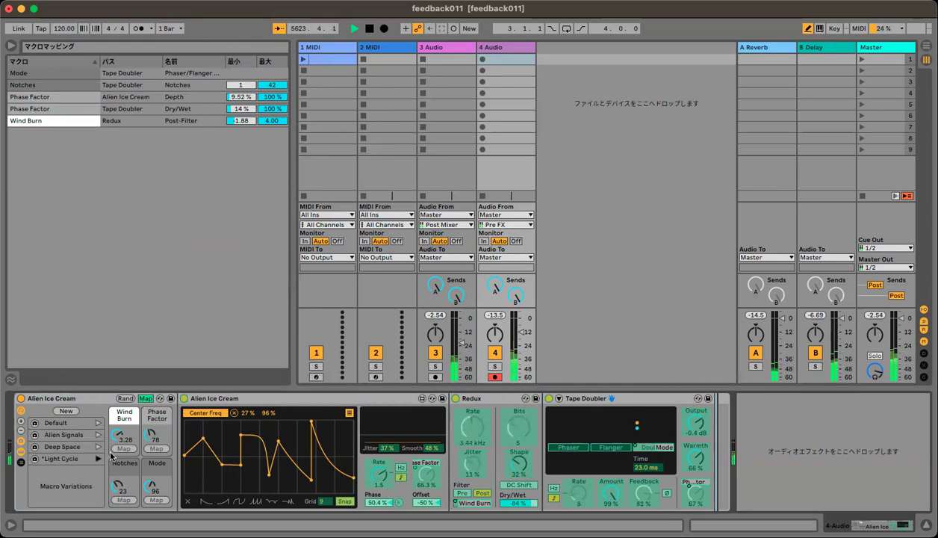
Randomize the rack's macros twice more with its inner devices and macro mappings in view
{"action": "left_click", "coordinate": [124, 398]}
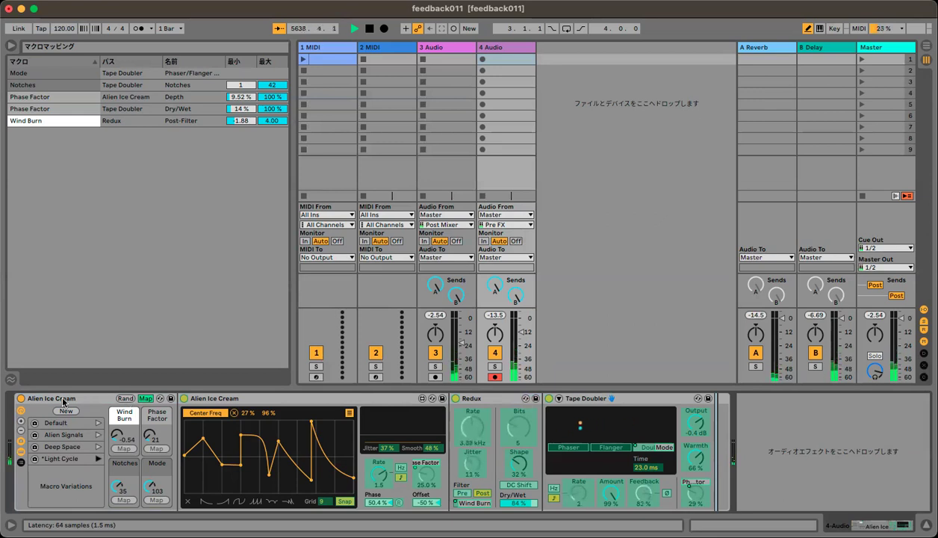
{"action": "left_click", "coordinate": [126, 399]}
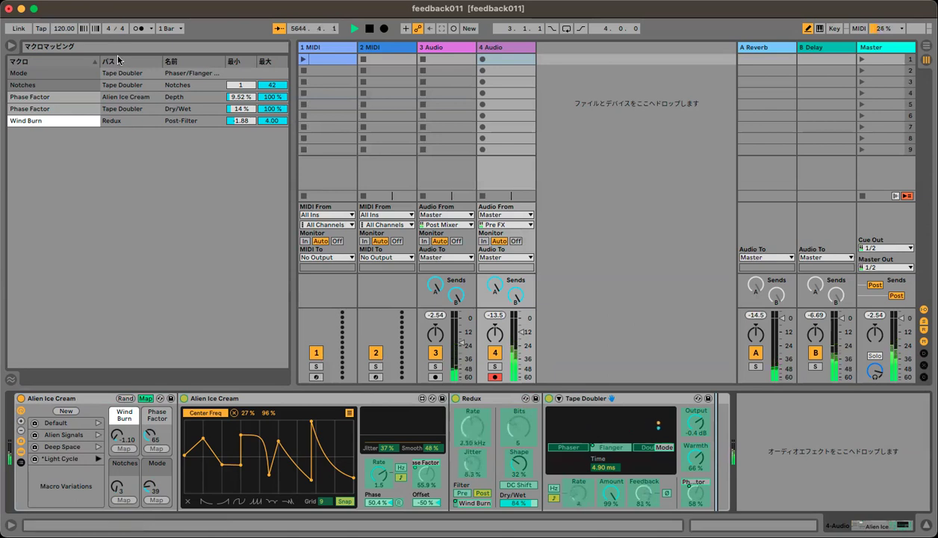
{"action": "left_click", "coordinate": [12, 46]}
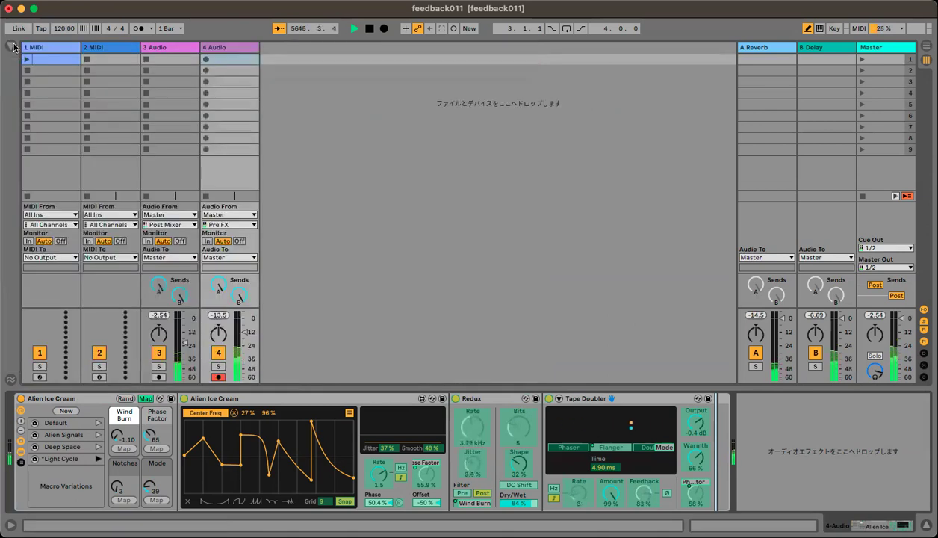
{"action": "left_click", "coordinate": [12, 46]}
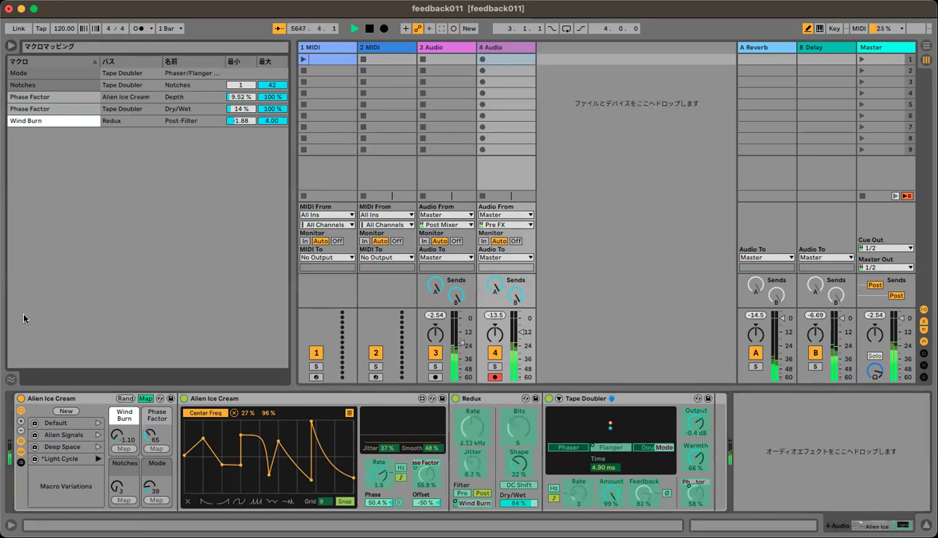
{"action": "left_click", "coordinate": [8, 383]}
{"action": "left_click", "coordinate": [8, 382]}
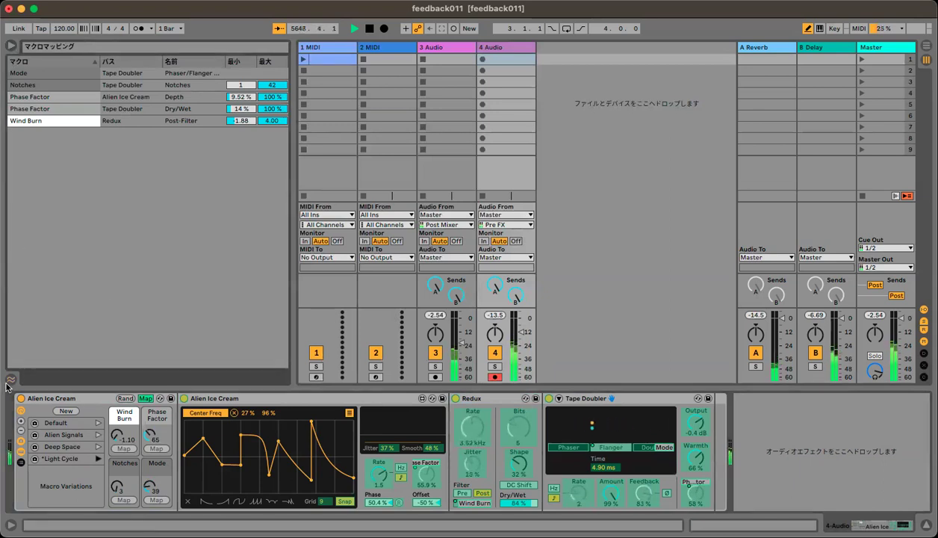
{"action": "left_click", "coordinate": [85, 399]}
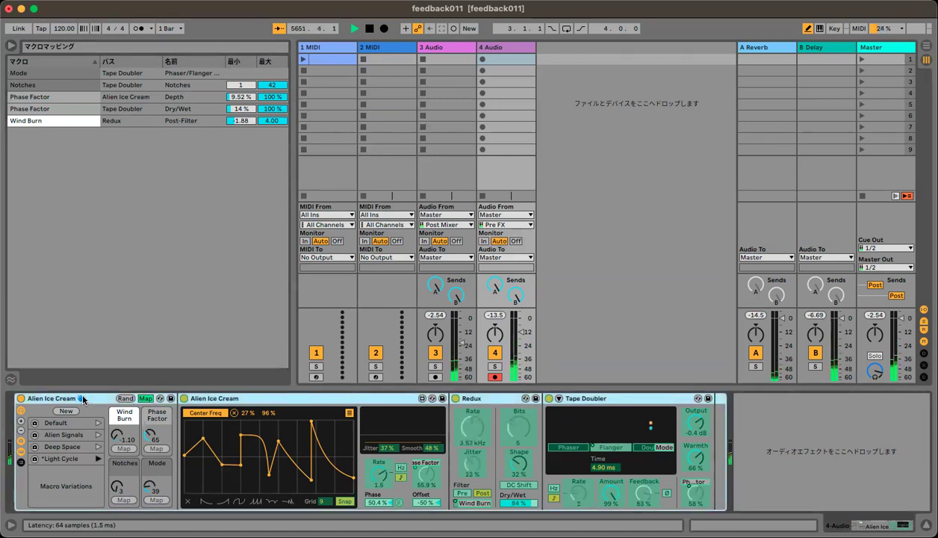
Arm the 3 Audio track and reshape the low-cut band of its Remove Mud EQ to about 45 Hz with Q 2.50
{"action": "left_click", "coordinate": [436, 377]}
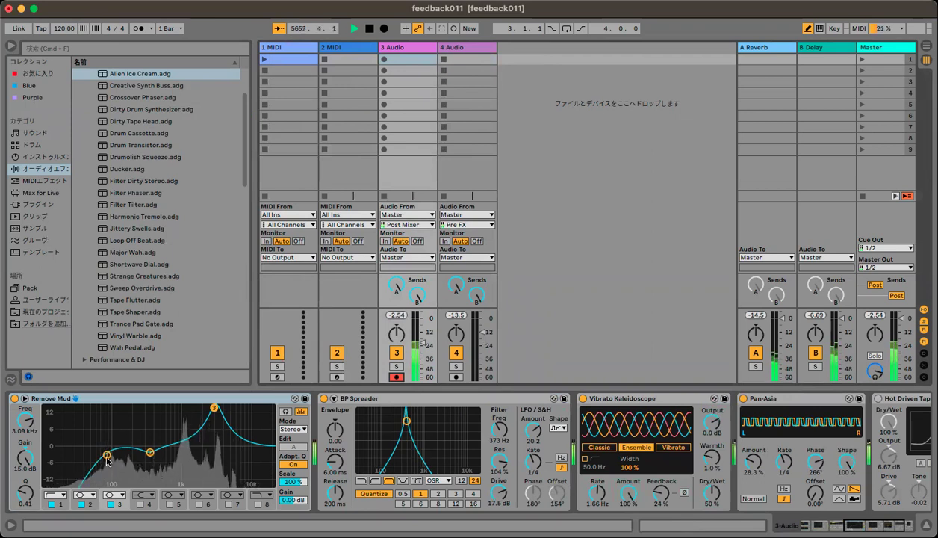
{"action": "mouse_move", "coordinate": [107, 454]}
{"action": "left_mouse_down"}
{"action": "mouse_move", "coordinate": [102, 439]}
{"action": "mouse_move", "coordinate": [85, 437]}
{"action": "mouse_move", "coordinate": [88, 452]}
{"action": "left_mouse_up"}
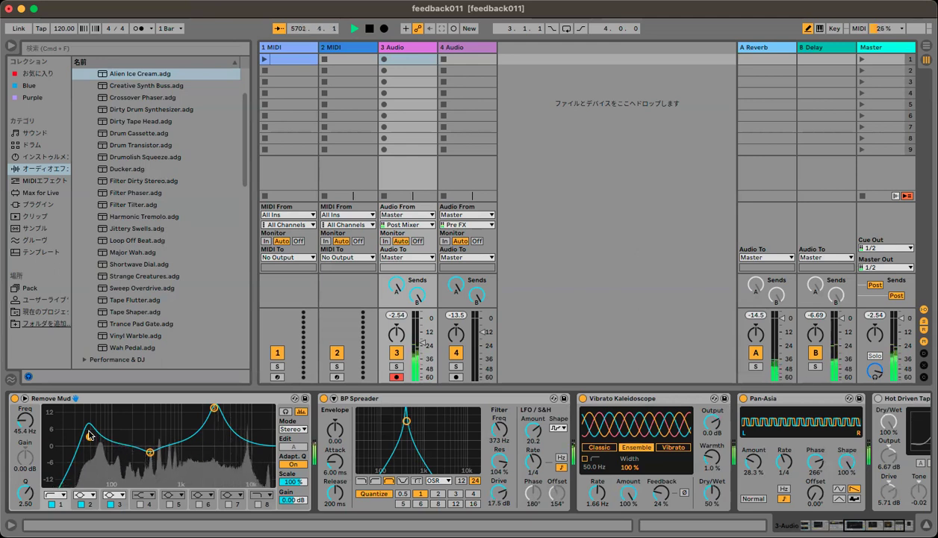
Arm the 4 Audio track again and fade its volume down to the bottom of the fader
{"action": "left_click", "coordinate": [456, 377]}
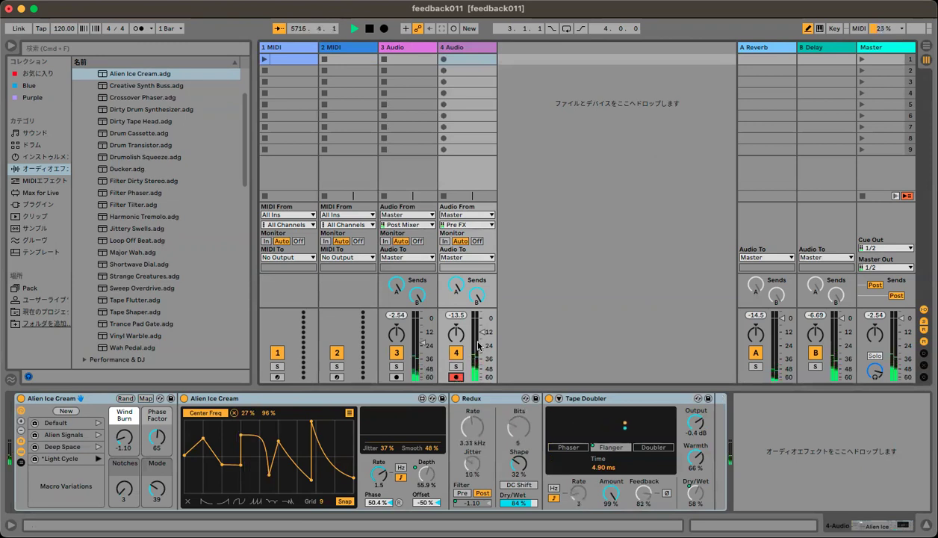
{"action": "left_click_drag", "start_coordinate": [491, 329], "coordinate": [482, 378]}
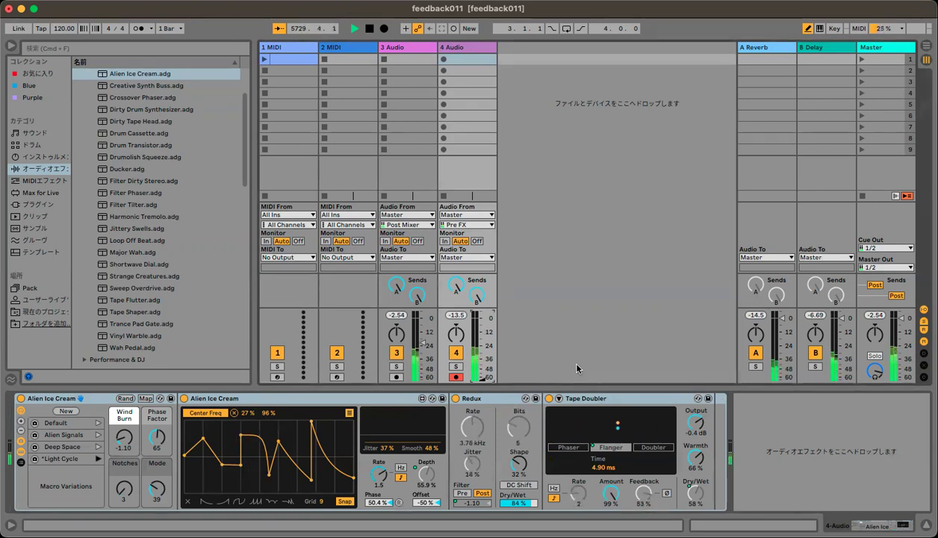
Lower the 3 Audio track's volume gradually to -42.0 dB
{"action": "left_click_drag", "start_coordinate": [431, 345], "coordinate": [425, 364]}
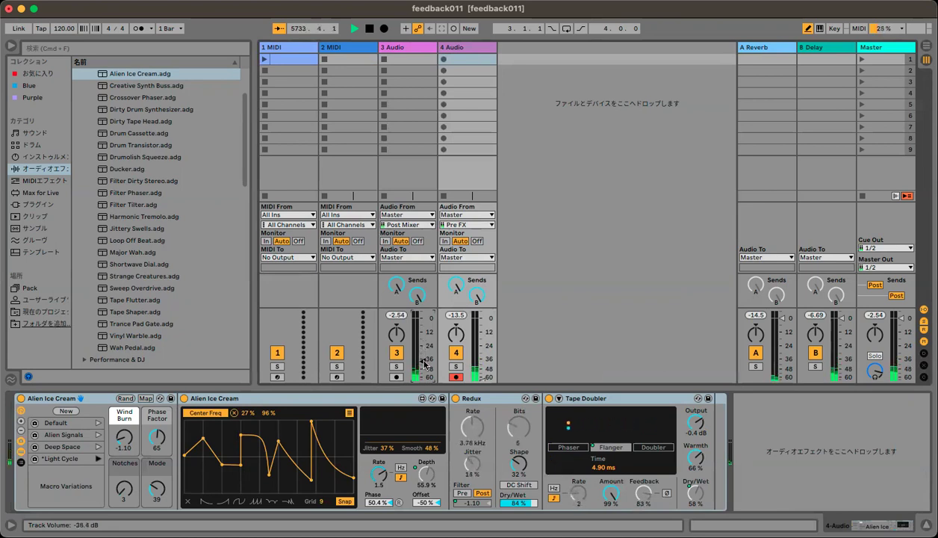
{"action": "right_click", "coordinate": [423, 363]}
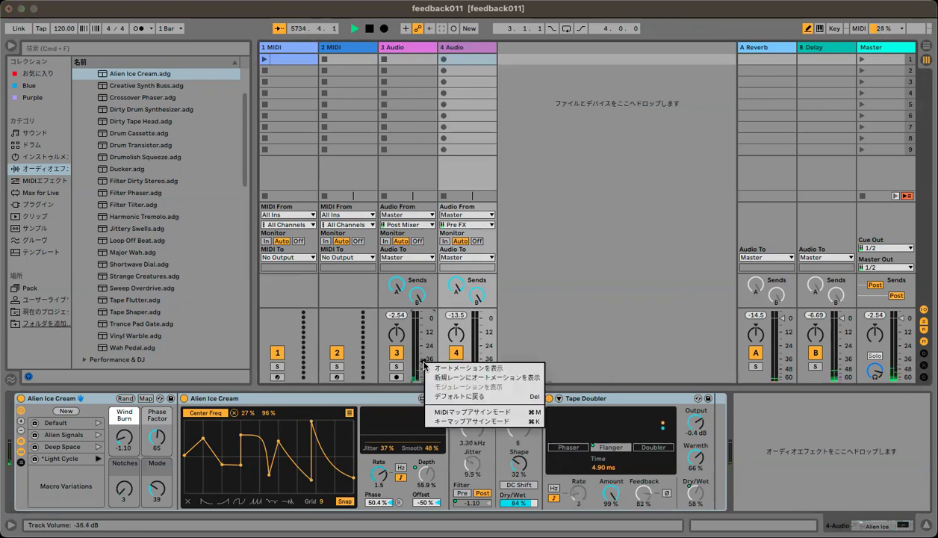
{"action": "left_click", "coordinate": [546, 313]}
{"action": "left_click_drag", "start_coordinate": [430, 361], "coordinate": [430, 367]}
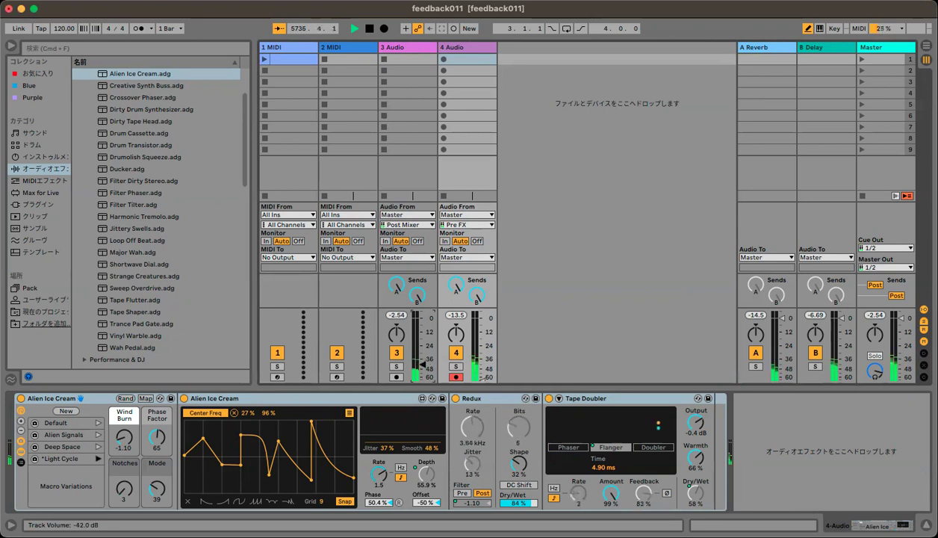